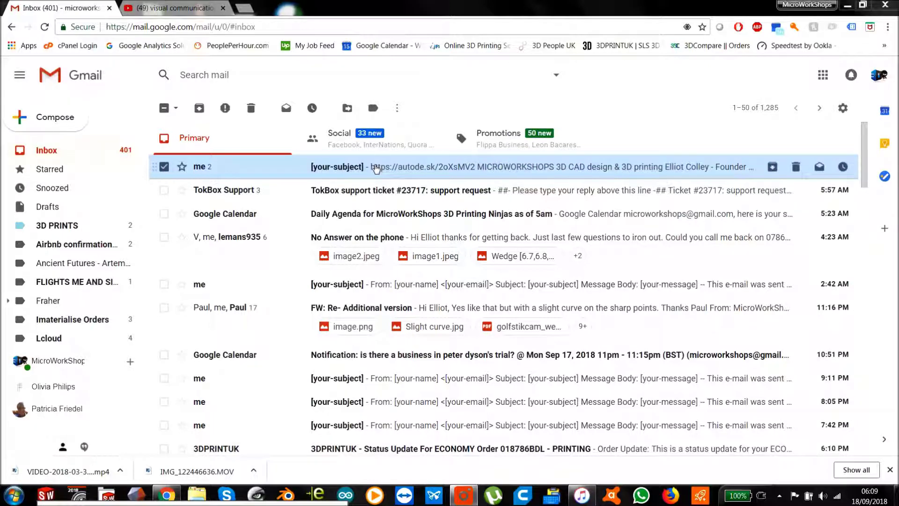
Open the emailed enclosure model and orbit it to a low front view
{"action": "left_click", "coordinate": [376, 169]}
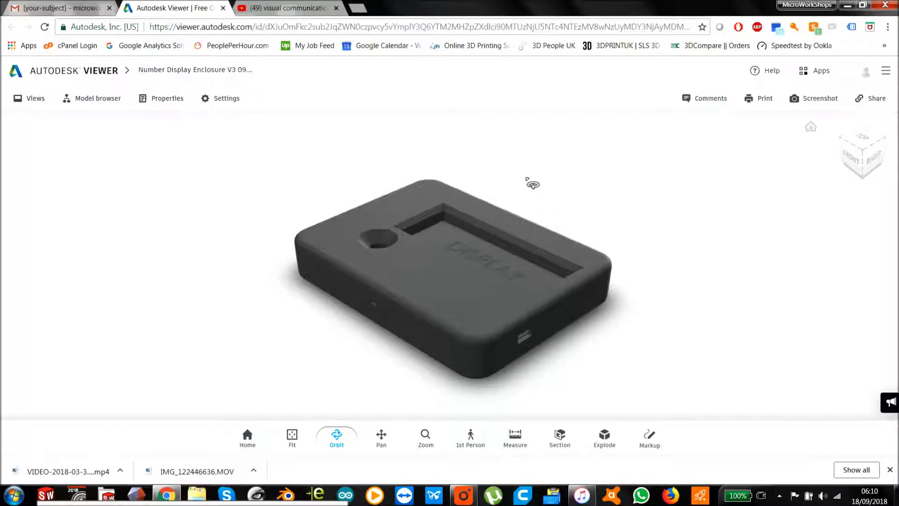
{"action": "mouse_move", "coordinate": [533, 185]}
{"action": "left_mouse_down"}
{"action": "mouse_move", "coordinate": [488, 139]}
{"action": "mouse_move", "coordinate": [408, 145]}
{"action": "mouse_move", "coordinate": [361, 160]}
{"action": "mouse_move", "coordinate": [508, 162]}
{"action": "mouse_move", "coordinate": [550, 124]}
{"action": "mouse_move", "coordinate": [629, 119]}
{"action": "mouse_move", "coordinate": [645, 178]}
{"action": "mouse_move", "coordinate": [596, 170]}
{"action": "left_mouse_up"}
{"action": "mouse_move", "coordinate": [515, 176]}
{"action": "left_mouse_down"}
{"action": "mouse_move", "coordinate": [566, 177]}
{"action": "mouse_move", "coordinate": [529, 144]}
{"action": "left_mouse_up"}
{"action": "mouse_move", "coordinate": [530, 145]}
{"action": "middle_mouse_down"}
{"action": "mouse_move", "coordinate": [438, 177]}
{"action": "mouse_move", "coordinate": [508, 209]}
{"action": "mouse_move", "coordinate": [518, 165]}
{"action": "mouse_move", "coordinate": [500, 173]}
{"action": "mouse_move", "coordinate": [511, 171]}
{"action": "middle_mouse_up"}
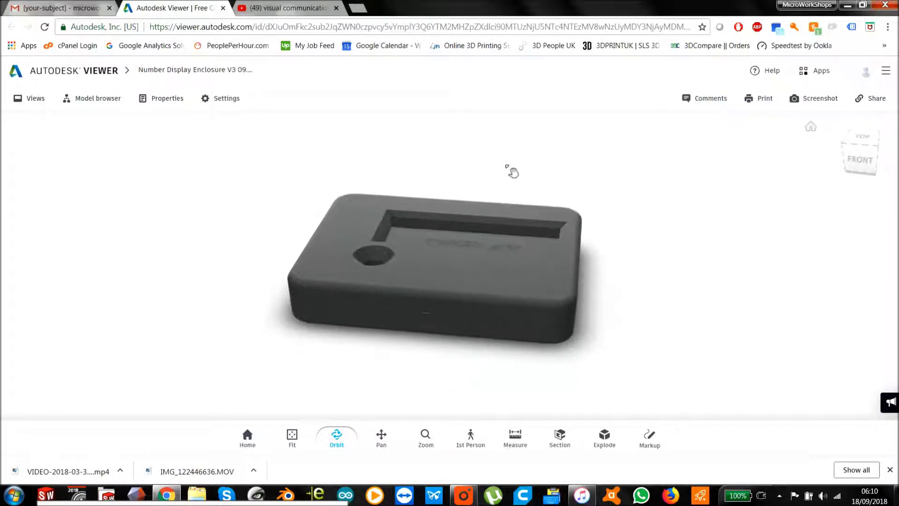
{"action": "right_click", "coordinate": [504, 167]}
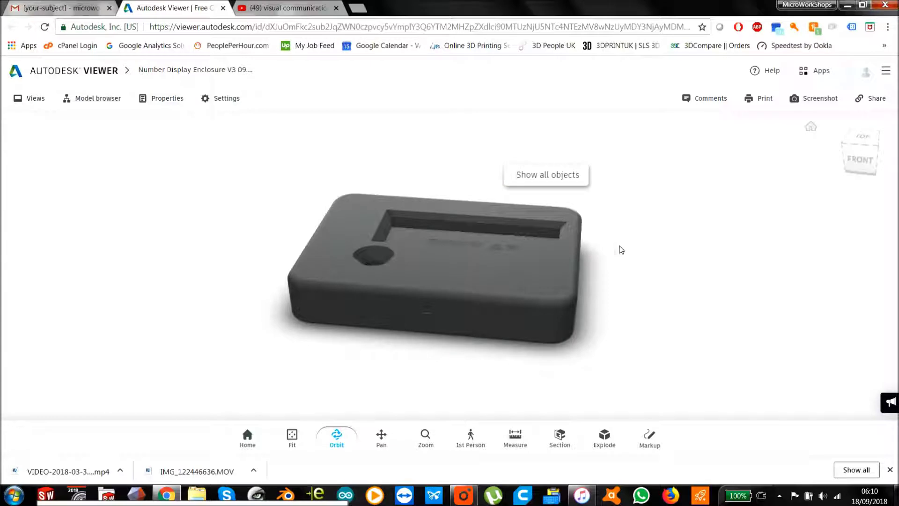
{"action": "left_click", "coordinate": [417, 267]}
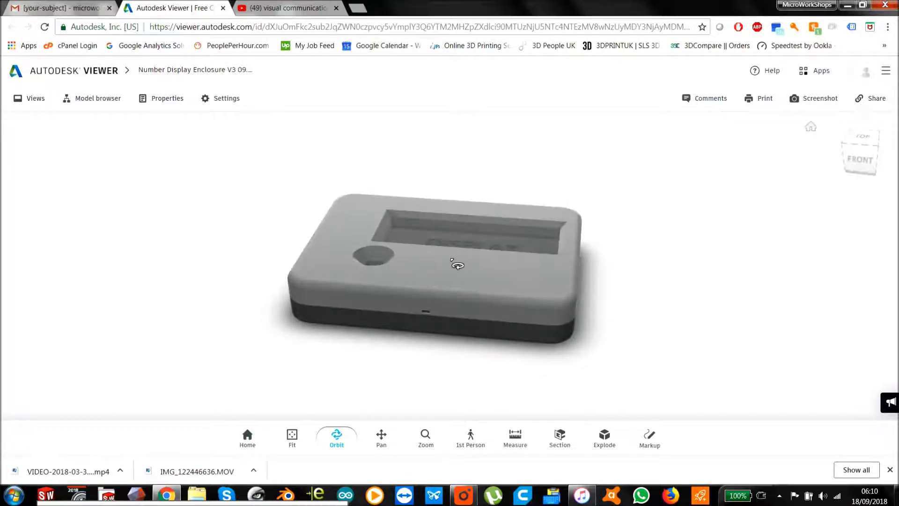
{"action": "scroll", "coordinate": [457, 265], "scroll_direction": "down", "scroll_amount": 3}
{"action": "scroll", "coordinate": [457, 265], "scroll_direction": "up", "scroll_amount": 3}
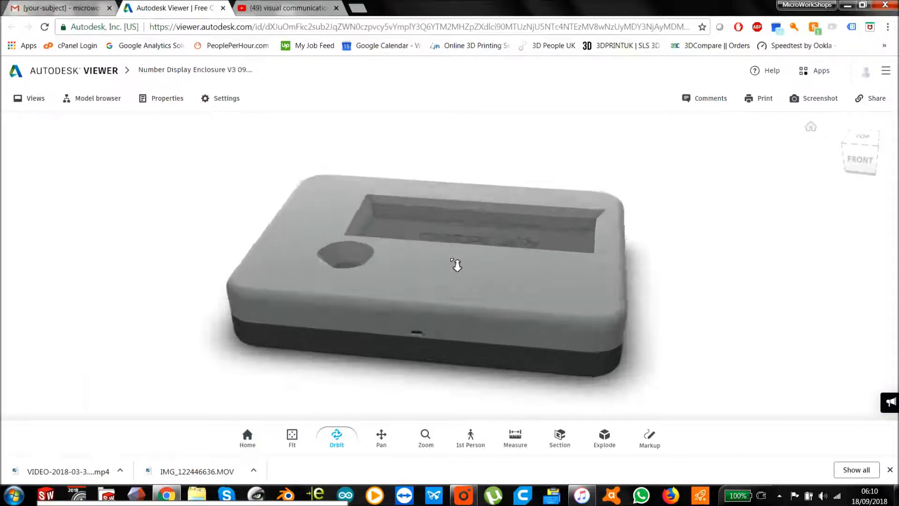
{"action": "scroll", "coordinate": [456, 265], "scroll_direction": "up", "scroll_amount": 3}
{"action": "scroll", "coordinate": [456, 265], "scroll_direction": "down", "scroll_amount": 3}
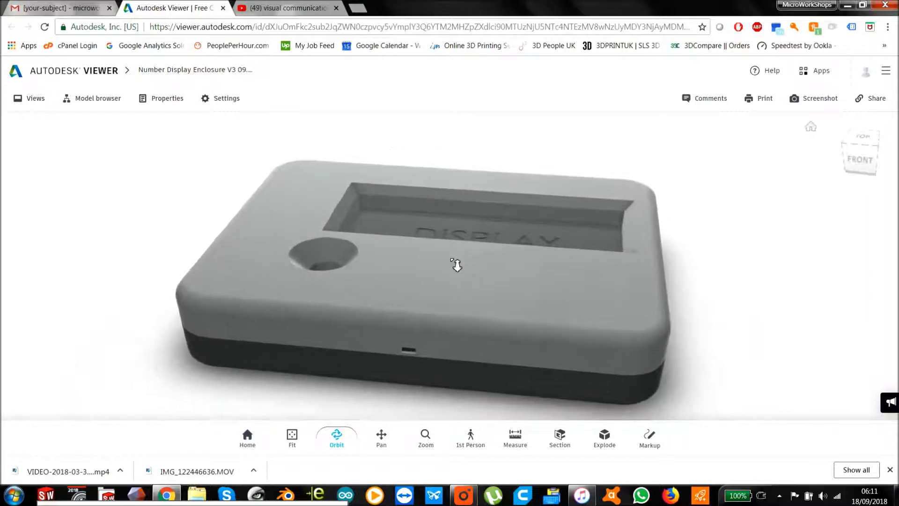
{"action": "scroll", "coordinate": [455, 263], "scroll_direction": "down", "scroll_amount": 3}
{"action": "scroll", "coordinate": [454, 262], "scroll_direction": "down", "scroll_amount": 2}
{"action": "scroll", "coordinate": [454, 261], "scroll_direction": "down", "scroll_amount": 2}
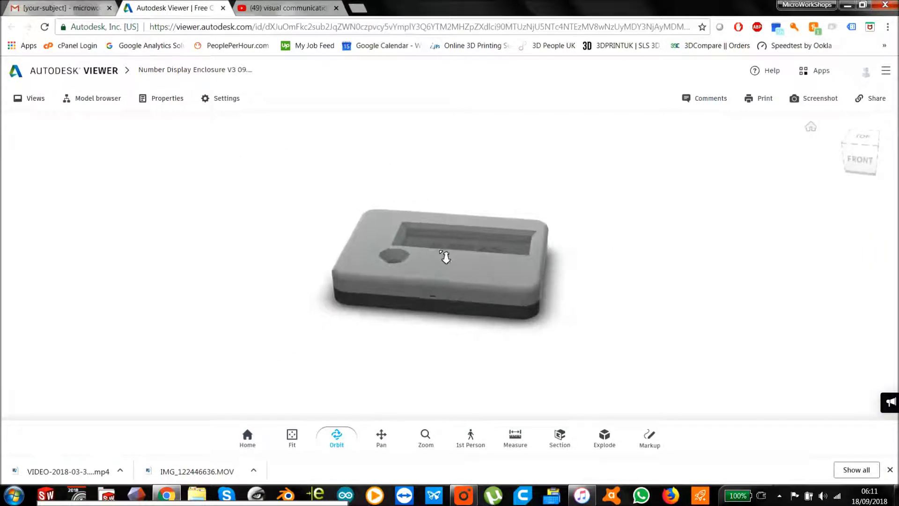
{"action": "scroll", "coordinate": [446, 256], "scroll_direction": "up", "scroll_amount": 3}
{"action": "scroll", "coordinate": [446, 256], "scroll_direction": "up", "scroll_amount": 2}
{"action": "scroll", "coordinate": [446, 256], "scroll_direction": "up", "scroll_amount": 2}
{"action": "scroll", "coordinate": [446, 256], "scroll_direction": "down", "scroll_amount": 3}
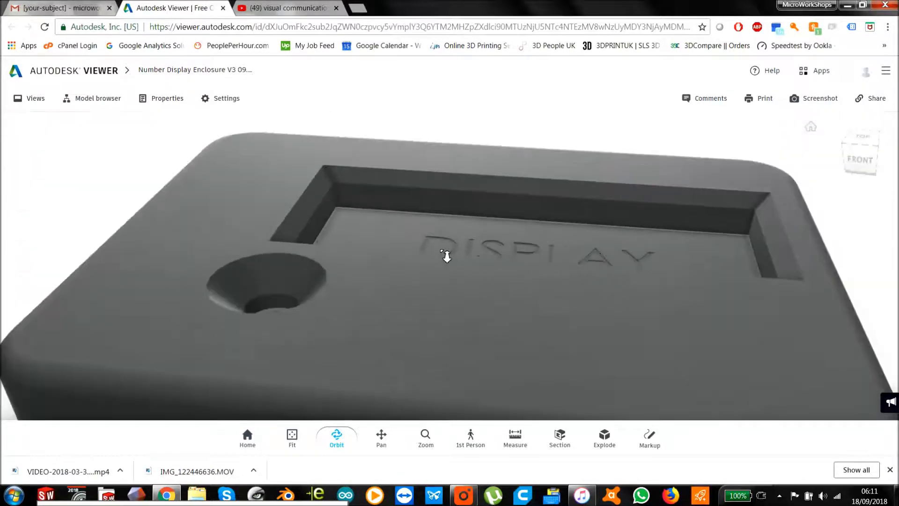
{"action": "scroll", "coordinate": [446, 255], "scroll_direction": "down", "scroll_amount": 3}
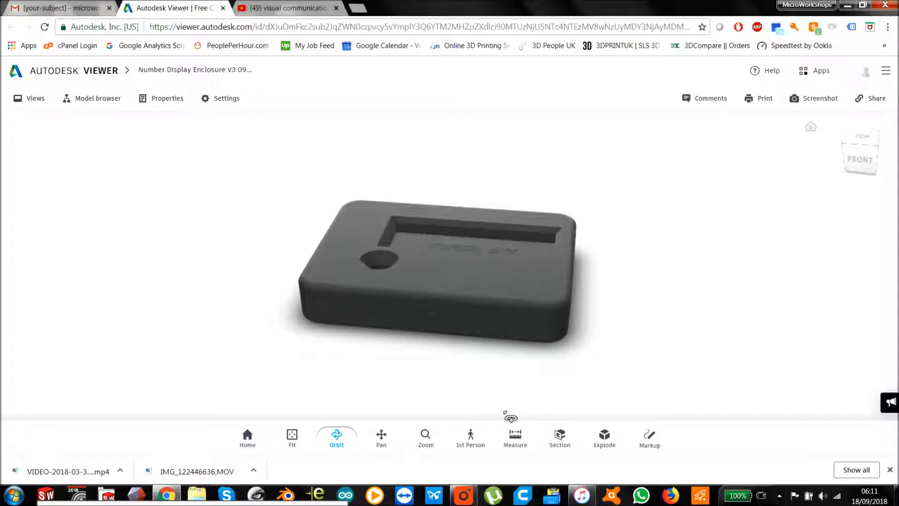
{"action": "left_click", "coordinate": [612, 448]}
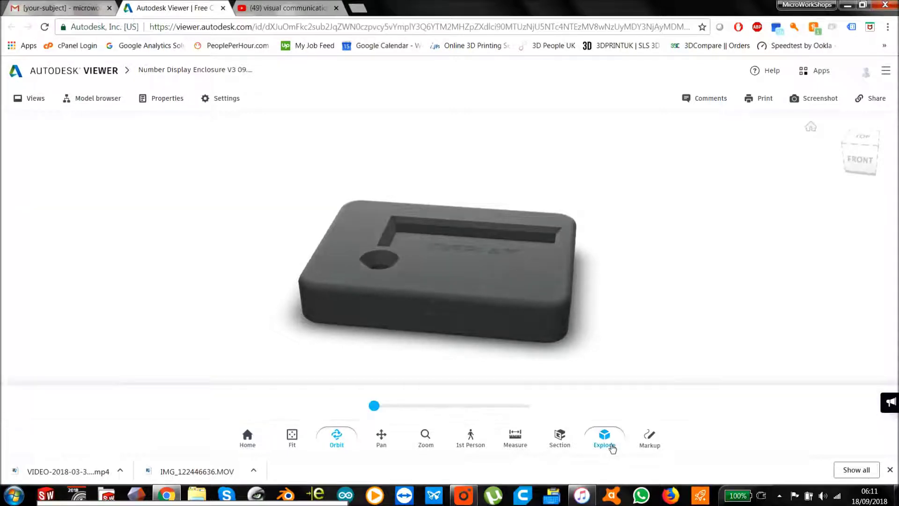
{"action": "left_click_drag", "start_coordinate": [378, 409], "coordinate": [548, 409]}
{"action": "mouse_move", "coordinate": [626, 342]}
{"action": "left_mouse_down"}
{"action": "mouse_move", "coordinate": [579, 310]}
{"action": "mouse_move", "coordinate": [670, 293]}
{"action": "mouse_move", "coordinate": [660, 318]}
{"action": "mouse_move", "coordinate": [518, 424]}
{"action": "mouse_move", "coordinate": [373, 412]}
{"action": "left_mouse_up"}
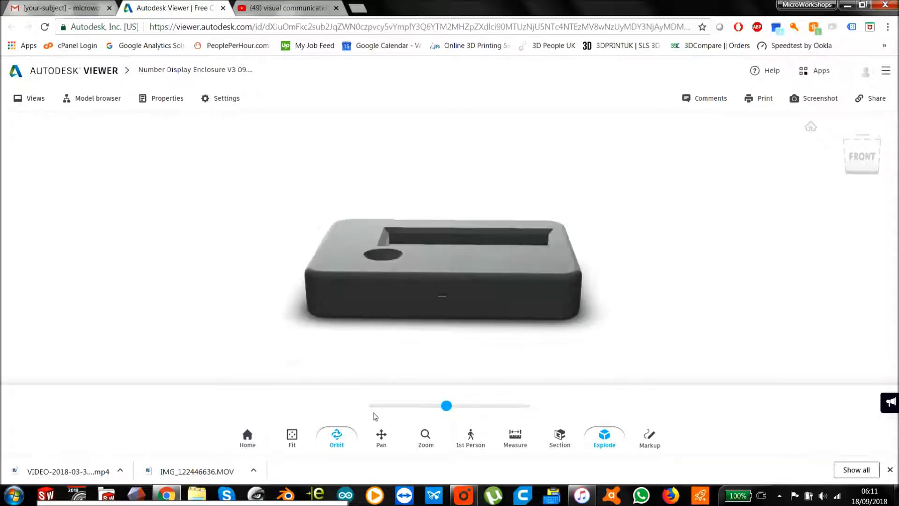
{"action": "left_click", "coordinate": [569, 442]}
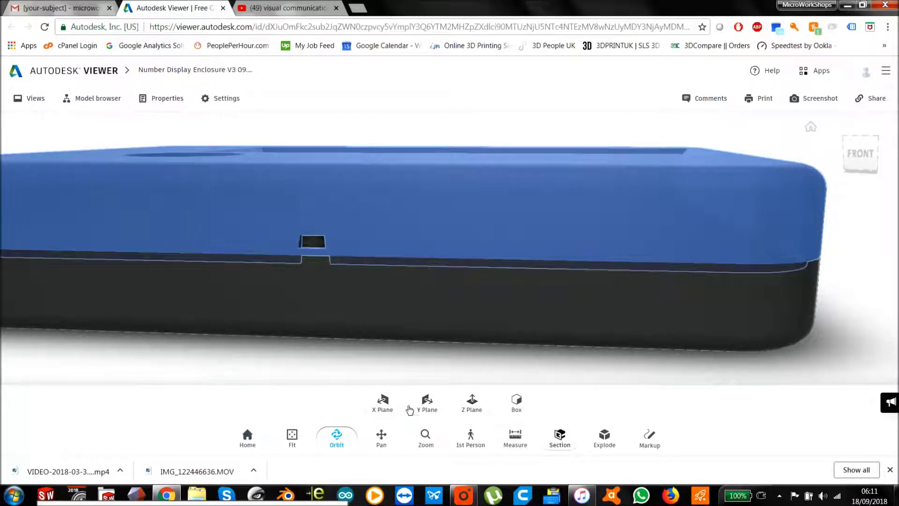
{"action": "left_click", "coordinate": [428, 405]}
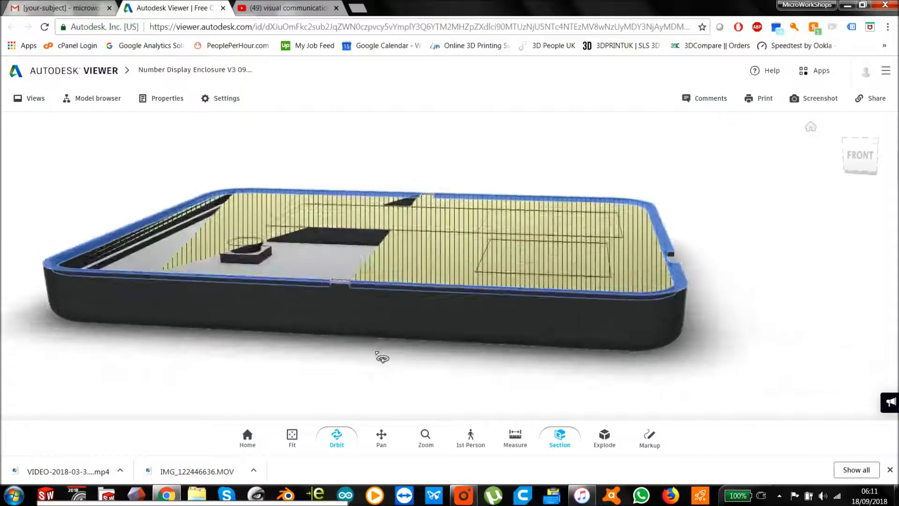
{"action": "left_click_drag", "start_coordinate": [391, 331], "coordinate": [393, 187]}
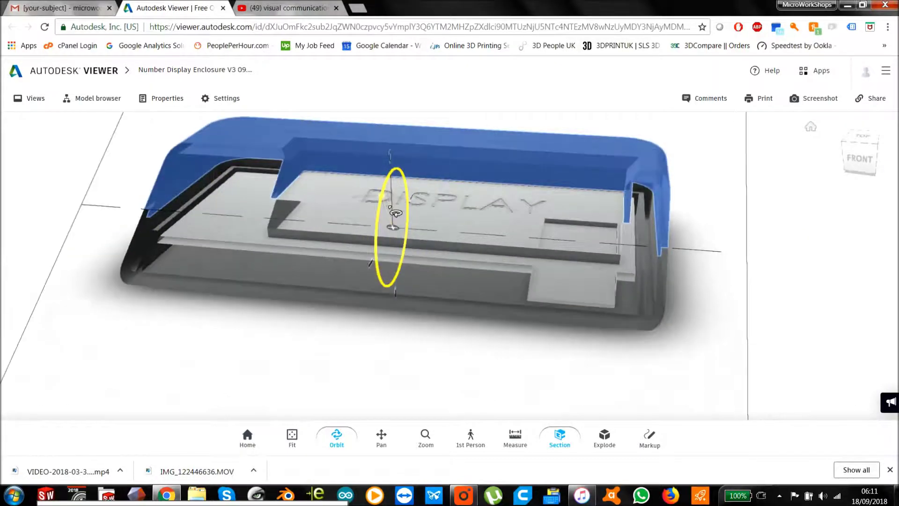
{"action": "mouse_move", "coordinate": [398, 200]}
{"action": "left_mouse_down"}
{"action": "mouse_move", "coordinate": [564, 259]}
{"action": "mouse_move", "coordinate": [692, 251]}
{"action": "mouse_move", "coordinate": [747, 281]}
{"action": "mouse_move", "coordinate": [592, 231]}
{"action": "mouse_move", "coordinate": [581, 263]}
{"action": "mouse_move", "coordinate": [663, 255]}
{"action": "mouse_move", "coordinate": [778, 294]}
{"action": "left_mouse_up"}
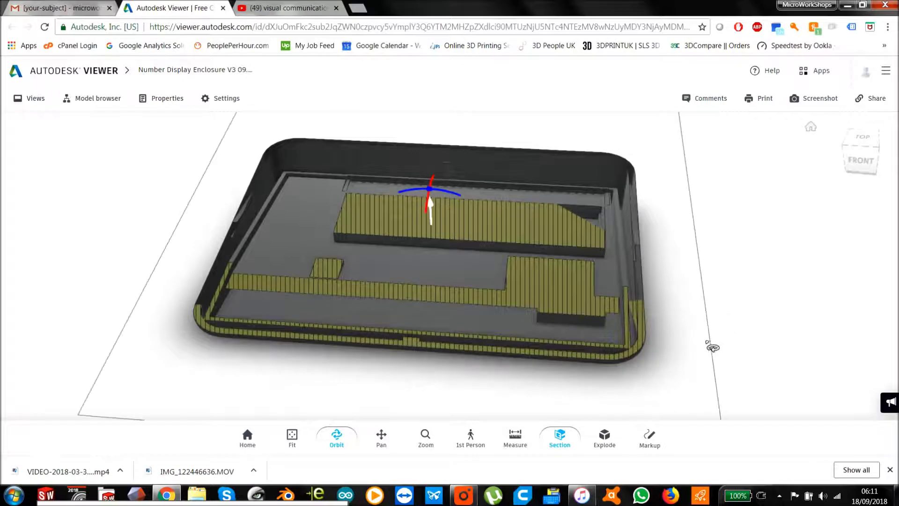
{"action": "left_click", "coordinate": [248, 436]}
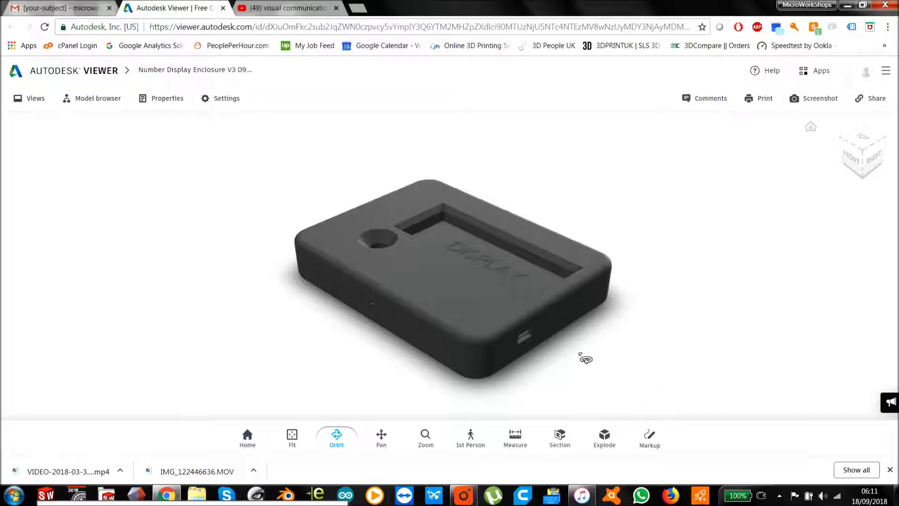
Turn the enclosure to a slightly different angle and enter Markup mode
{"action": "left_click_drag", "start_coordinate": [582, 358], "coordinate": [548, 341]}
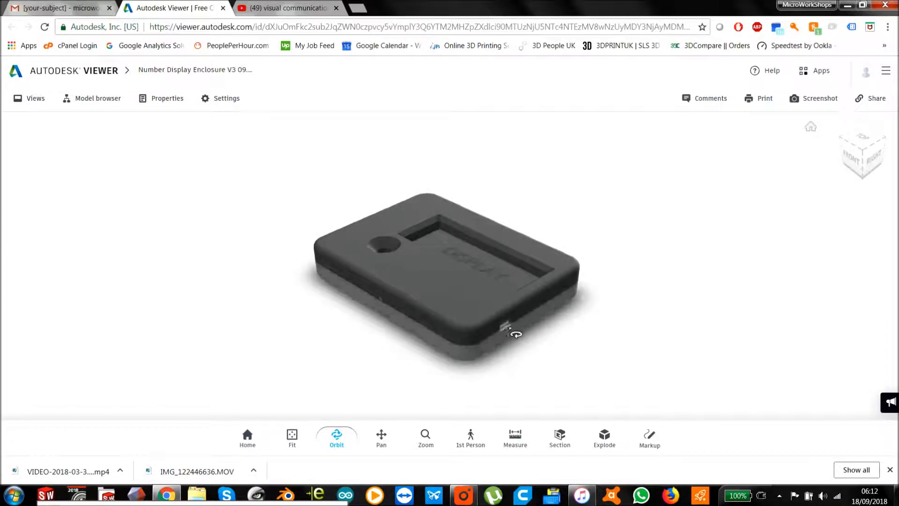
{"action": "left_click", "coordinate": [657, 442]}
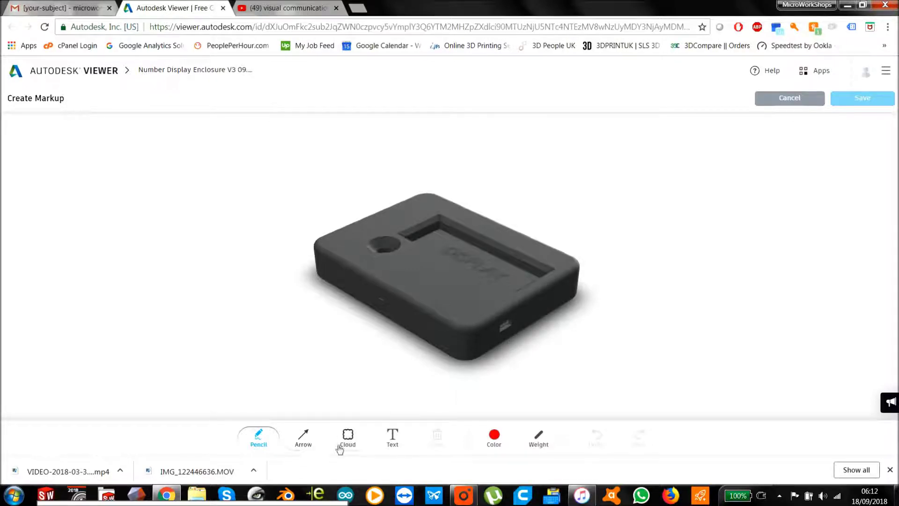
Add a 'move usb hold down 2mm' note right of the enclosure, arrowed to the USB port
{"action": "left_click", "coordinate": [395, 442]}
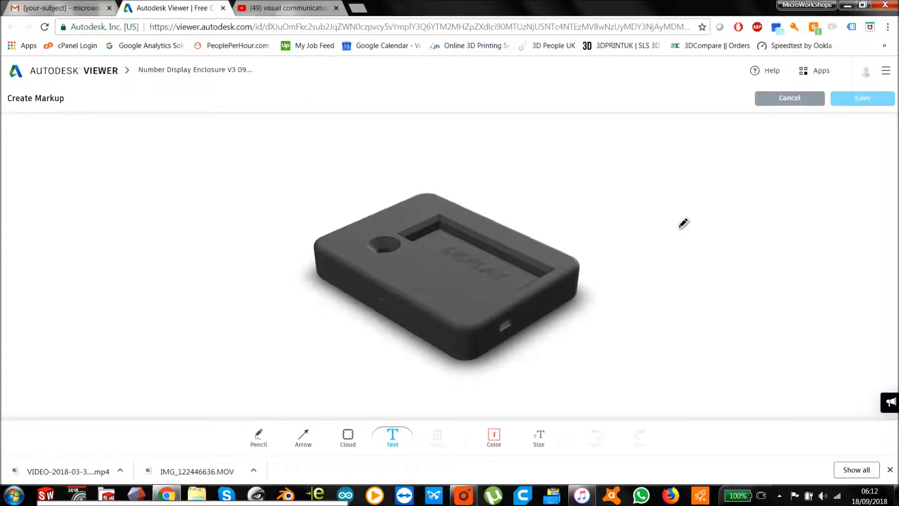
{"action": "left_click", "coordinate": [679, 192]}
{"action": "type", "text": "move usb hold"}
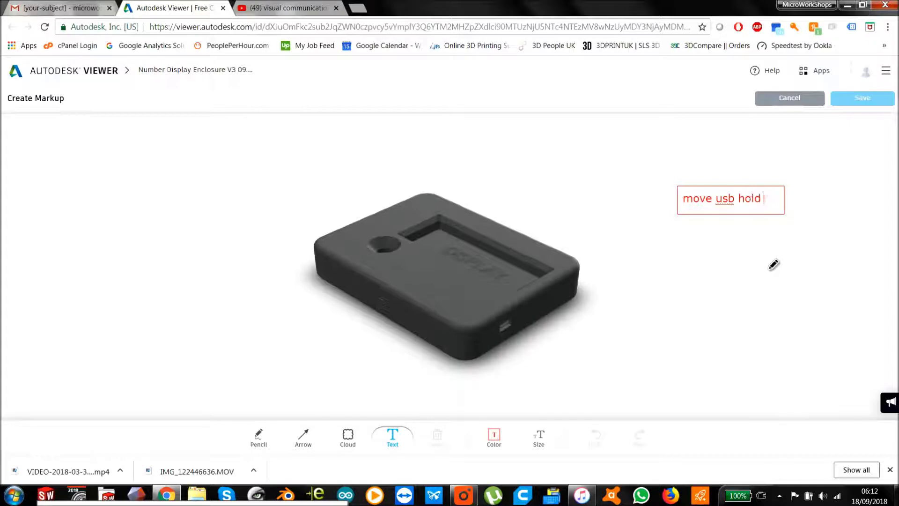
{"action": "type", "text": "down 2mm"}
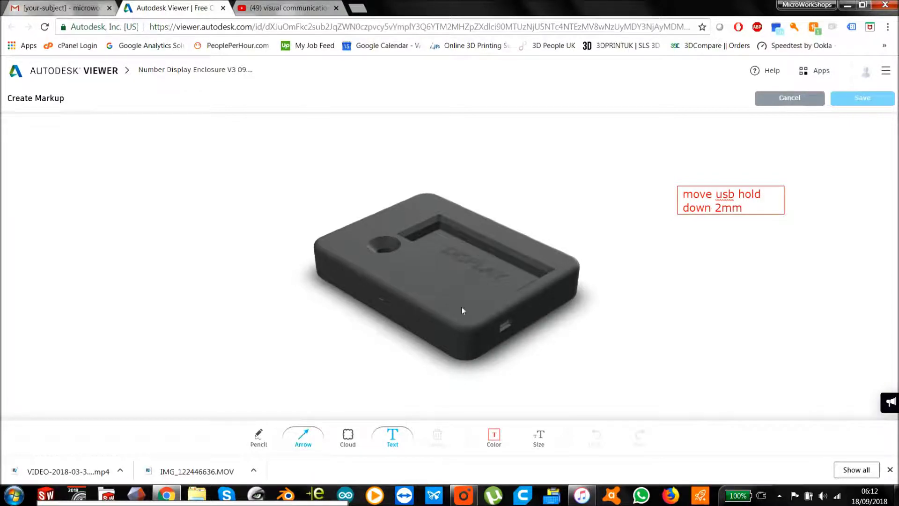
{"action": "left_click", "coordinate": [681, 223]}
{"action": "left_click_drag", "start_coordinate": [671, 213], "coordinate": [519, 333]}
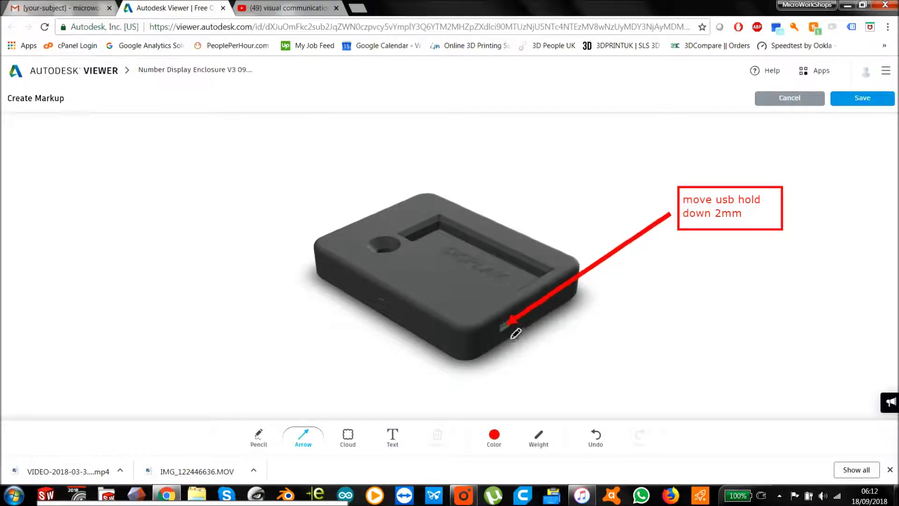
{"action": "left_click", "coordinate": [646, 314]}
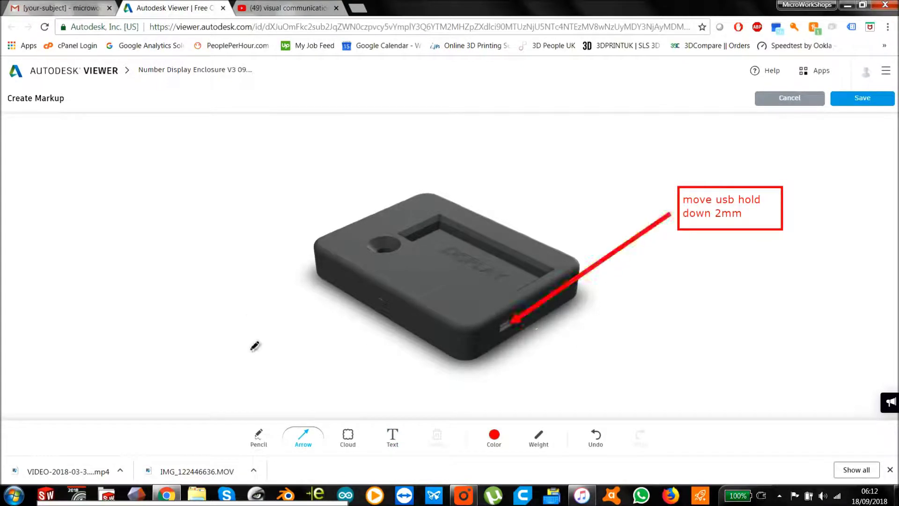
Add a 'make hole 5mm smaller in diamter' note left of the enclosure, arrowed to the round hole
{"action": "left_click", "coordinate": [392, 438]}
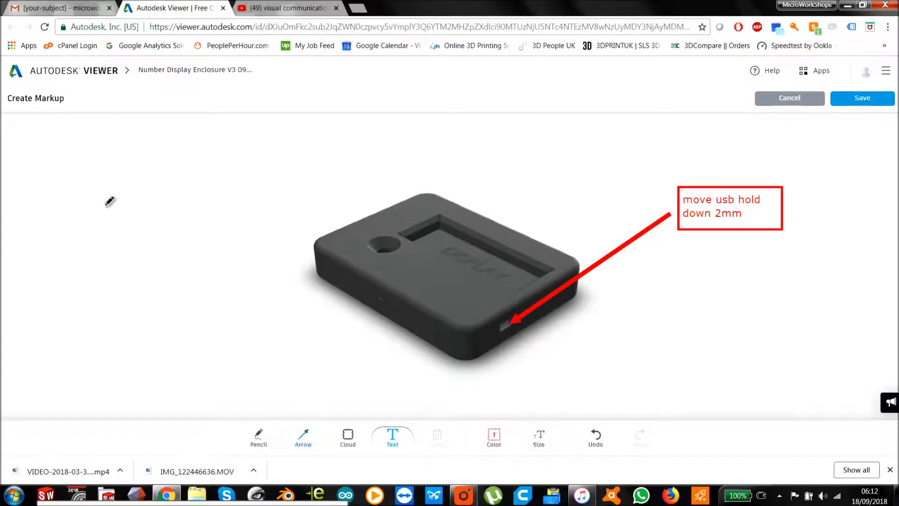
{"action": "left_click", "coordinate": [108, 197]}
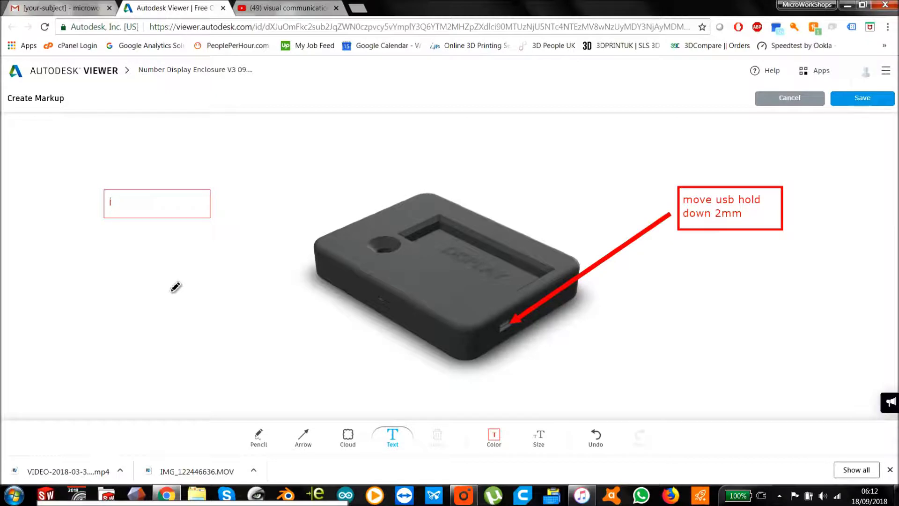
{"action": "type", "text": "ma"}
{"action": "type", "text": "ole 5mm"}
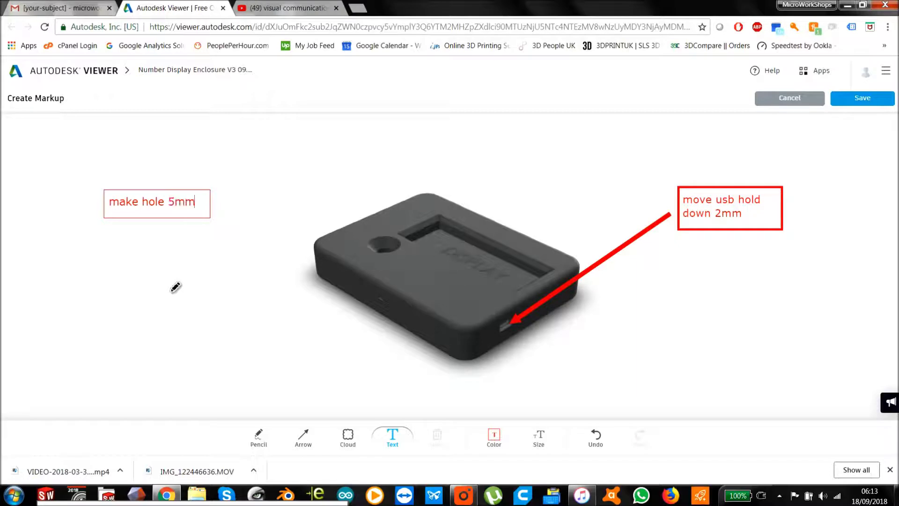
{"action": "type", "text": " sma"}
{"action": "type", "text": "in "}
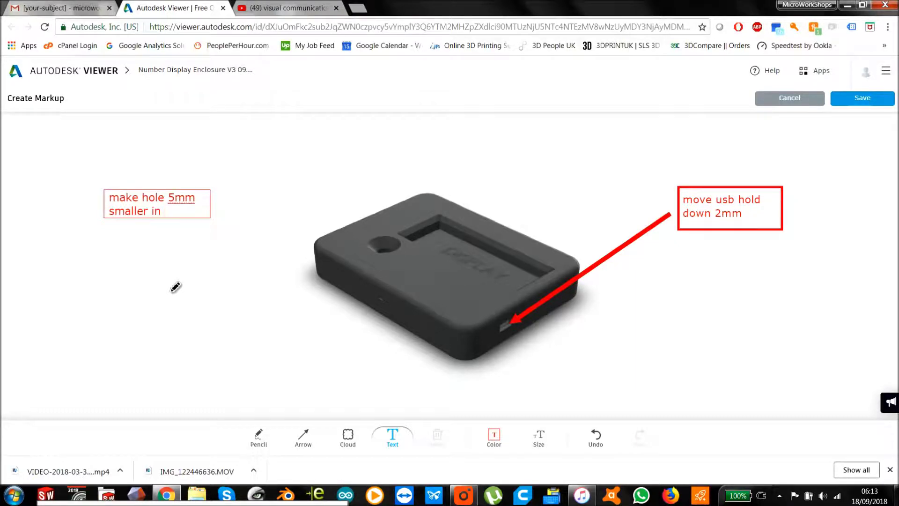
{"action": "type", "text": "diamte"}
{"action": "type", "text": "re"}
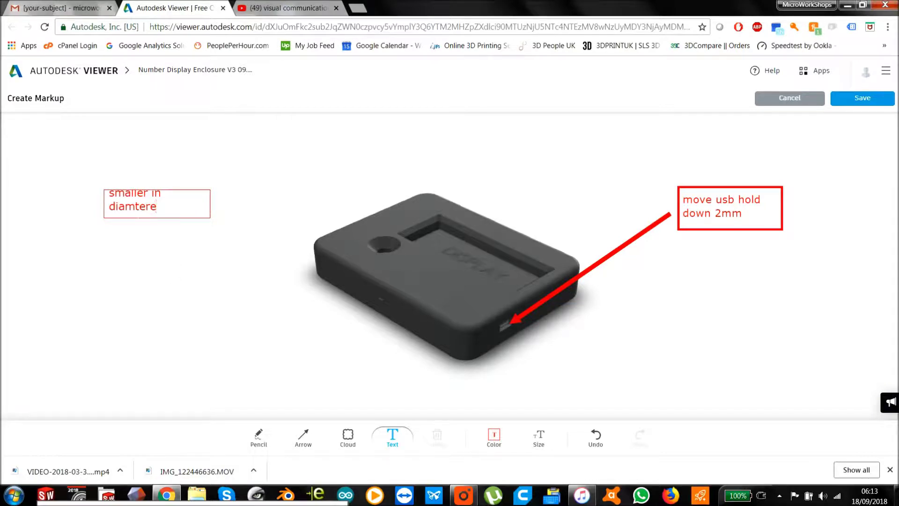
{"action": "key", "text": "BackSpace"}
{"action": "key", "text": "BackSpace"}
{"action": "type", "text": "r"}
{"action": "left_click", "coordinate": [304, 436]}
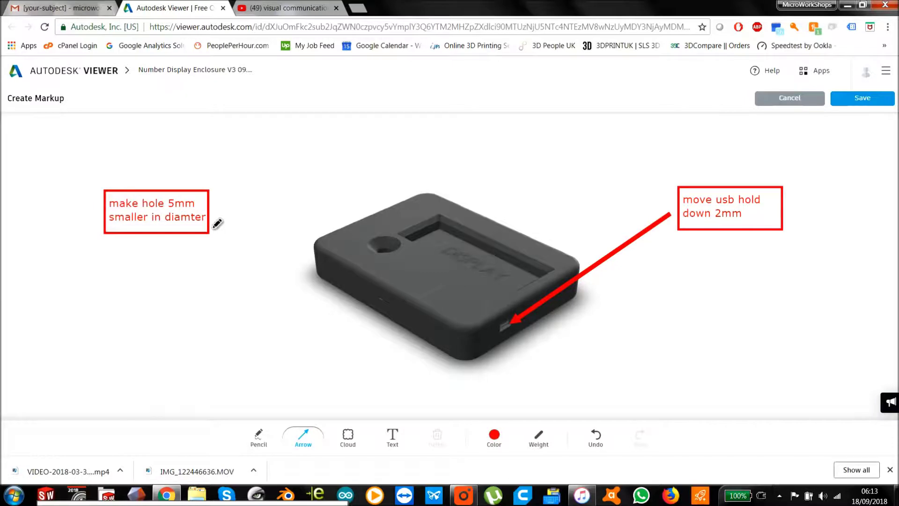
{"action": "left_click_drag", "start_coordinate": [217, 224], "coordinate": [385, 257]}
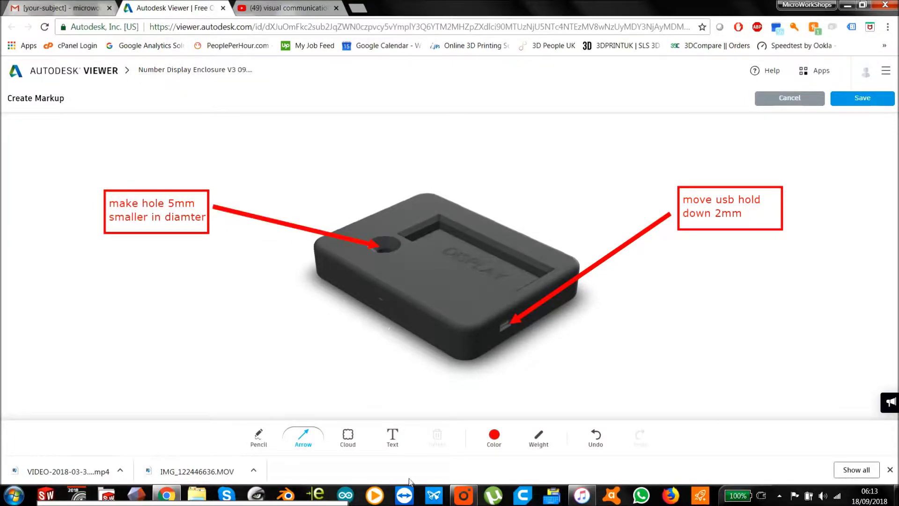
{"action": "left_click", "coordinate": [393, 438]}
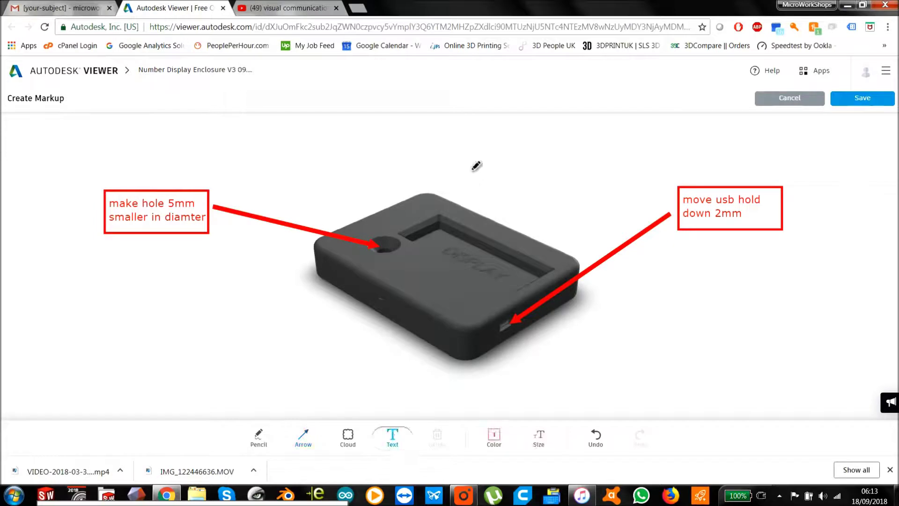
Add a 'move display hole 5mm to the left' note above, arrowed to the display recess, and save
{"action": "left_click", "coordinate": [456, 140]}
{"action": "type", "text": "m"}
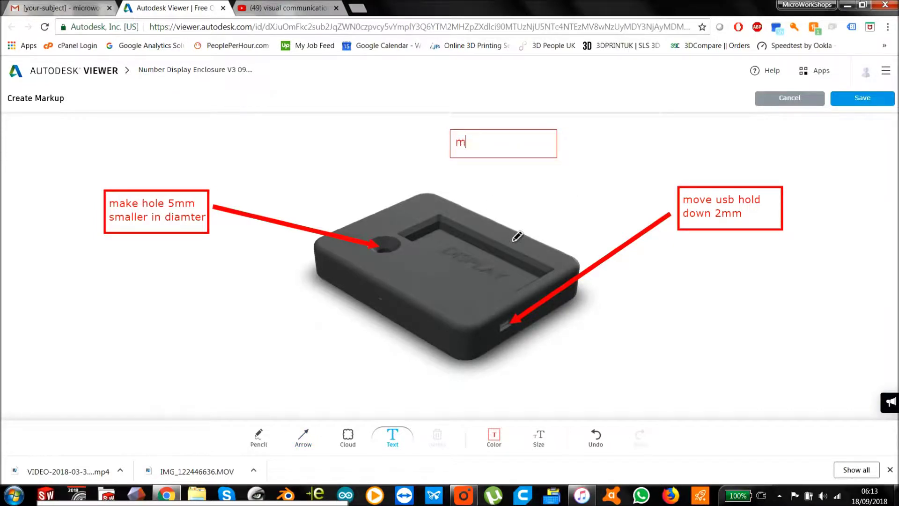
{"action": "type", "text": "ove di"}
{"action": "type", "text": "splay h"}
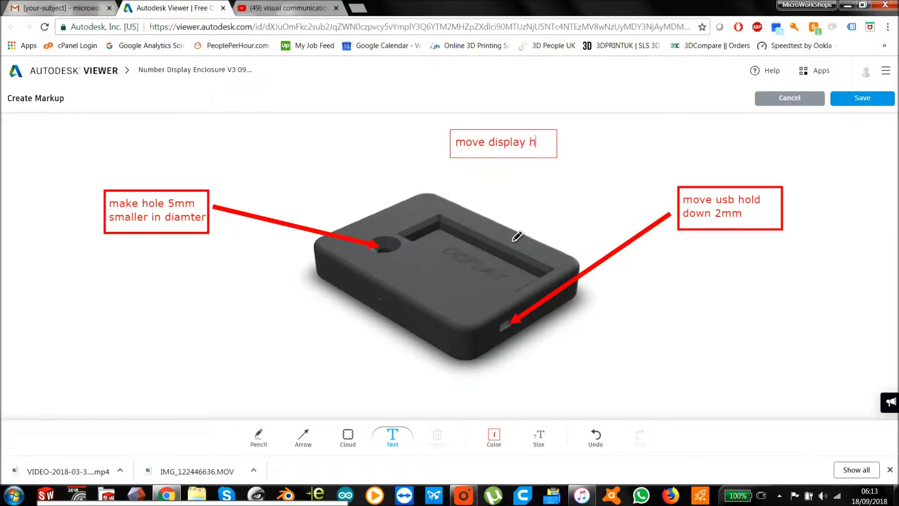
{"action": "type", "text": "ole 5"}
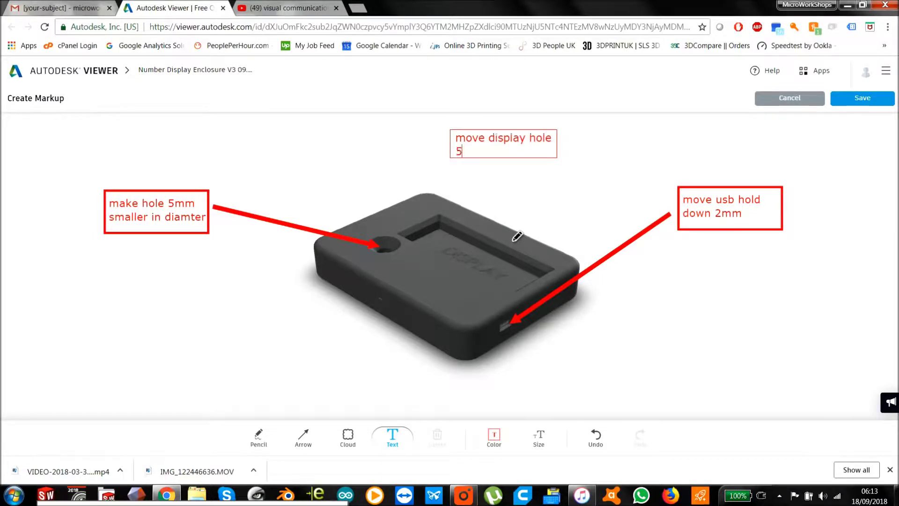
{"action": "type", "text": "mm to the l"}
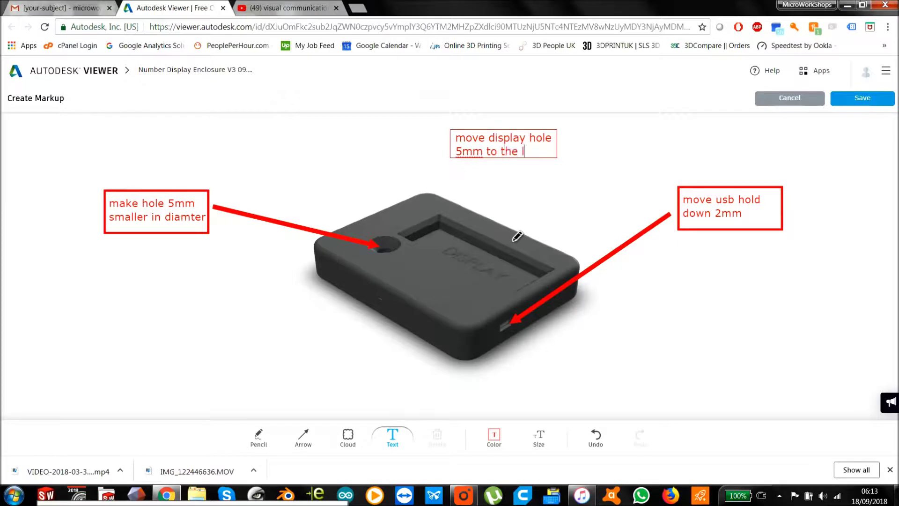
{"action": "type", "text": "eft"}
{"action": "left_click", "coordinate": [304, 435]}
{"action": "left_click_drag", "start_coordinate": [495, 178], "coordinate": [471, 237]}
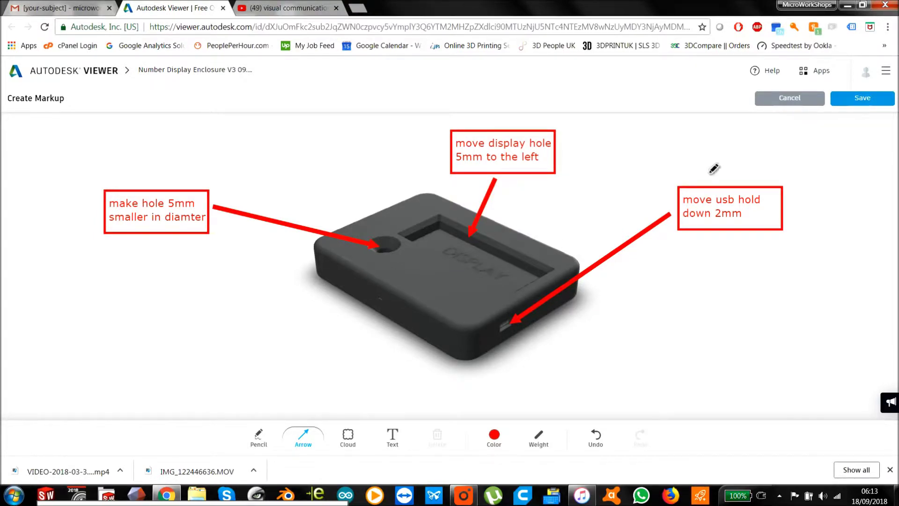
{"action": "left_click", "coordinate": [865, 101]}
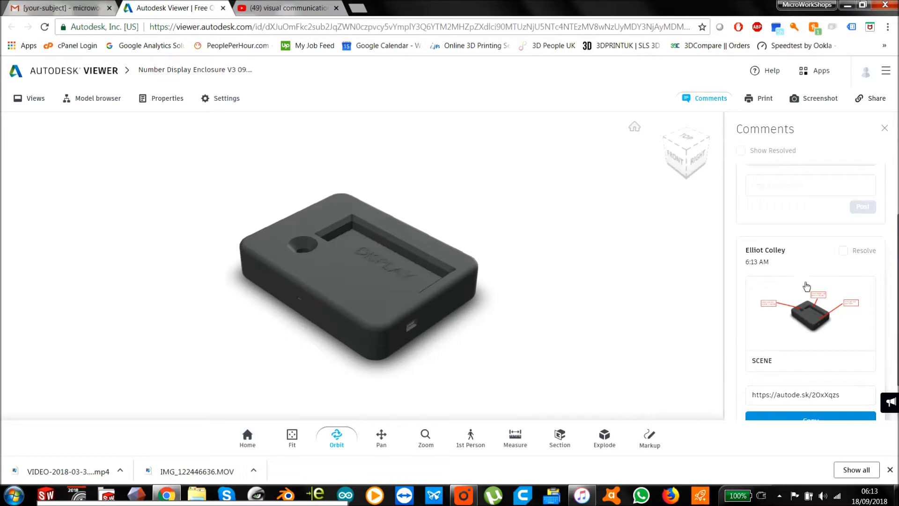
Copy the saved markup comment's share link from the Comments panel
{"action": "scroll", "coordinate": [888, 309], "scroll_direction": "down", "scroll_amount": 1}
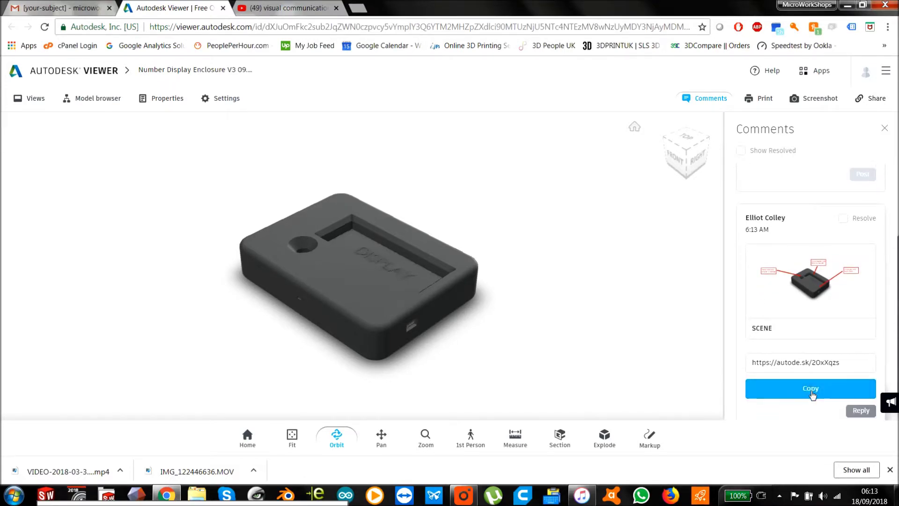
{"action": "left_click", "coordinate": [813, 394]}
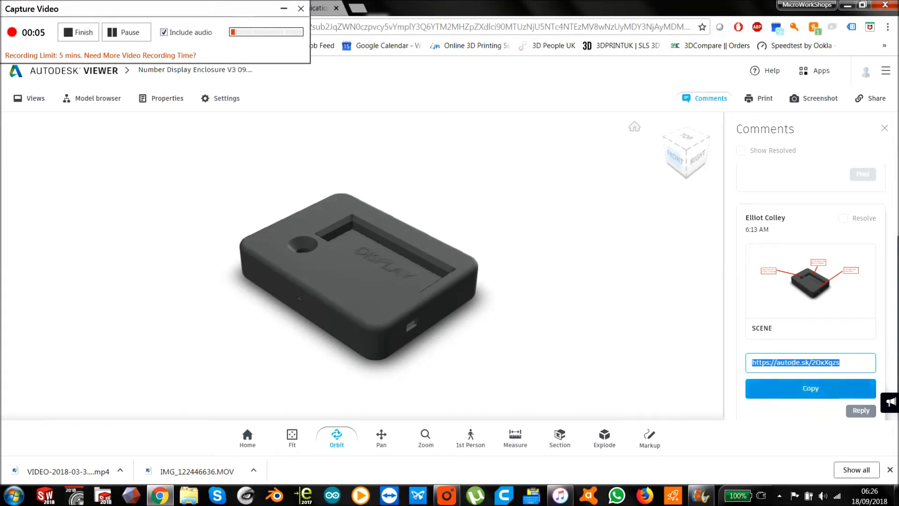
{"action": "left_click", "coordinate": [248, 61]}
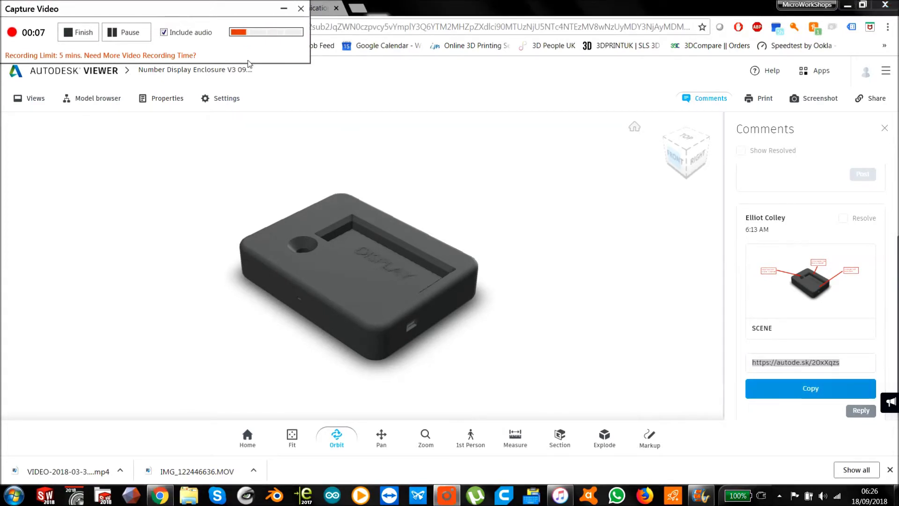
{"action": "left_click_drag", "start_coordinate": [199, 12], "coordinate": [314, 134]}
Reply to the Gmail message and paste the copied Autodesk share link into the body
{"action": "left_click", "coordinate": [66, 8]}
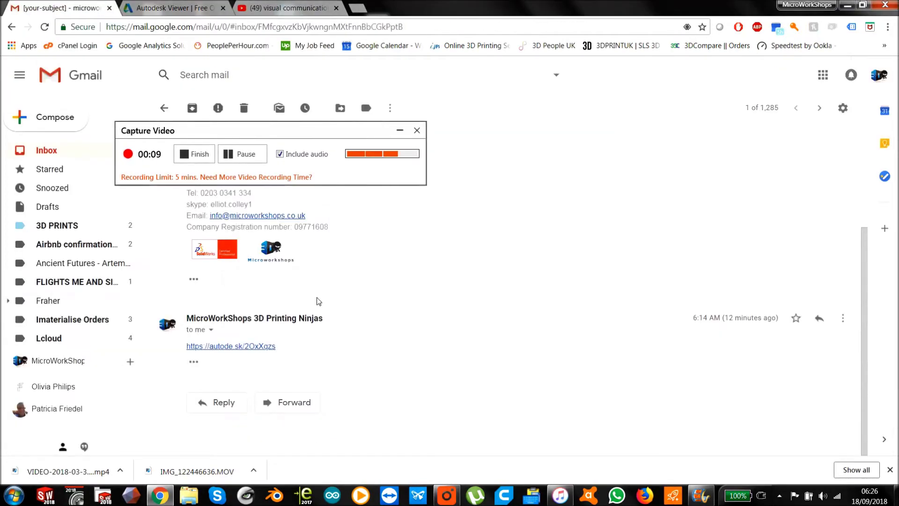
{"action": "left_click", "coordinate": [237, 407]}
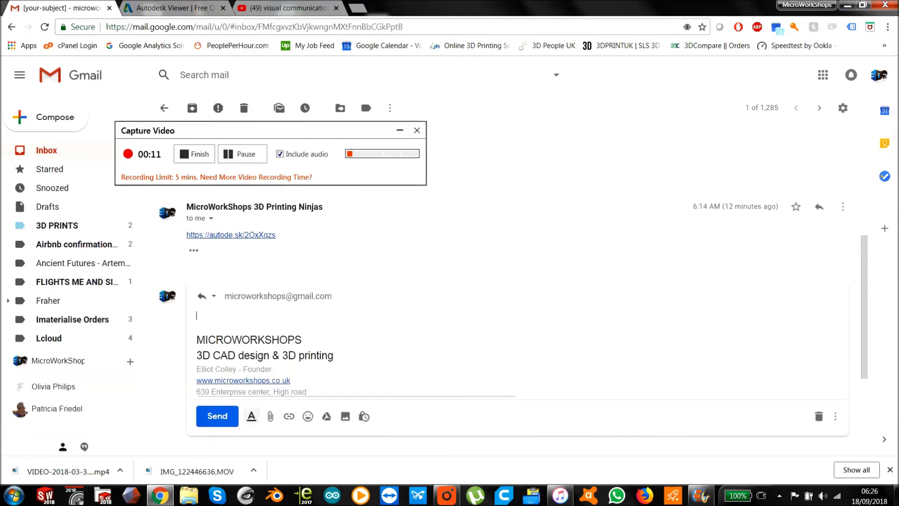
{"action": "key", "text": "ctrl+v"}
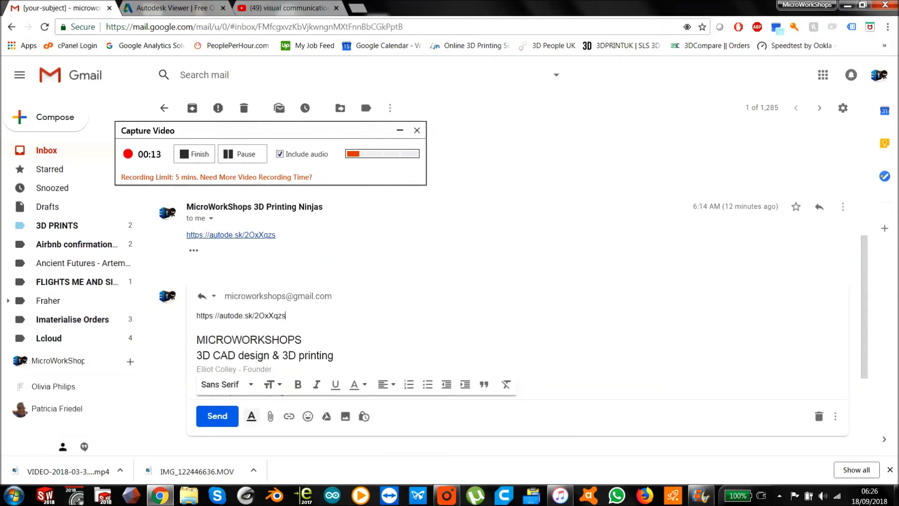